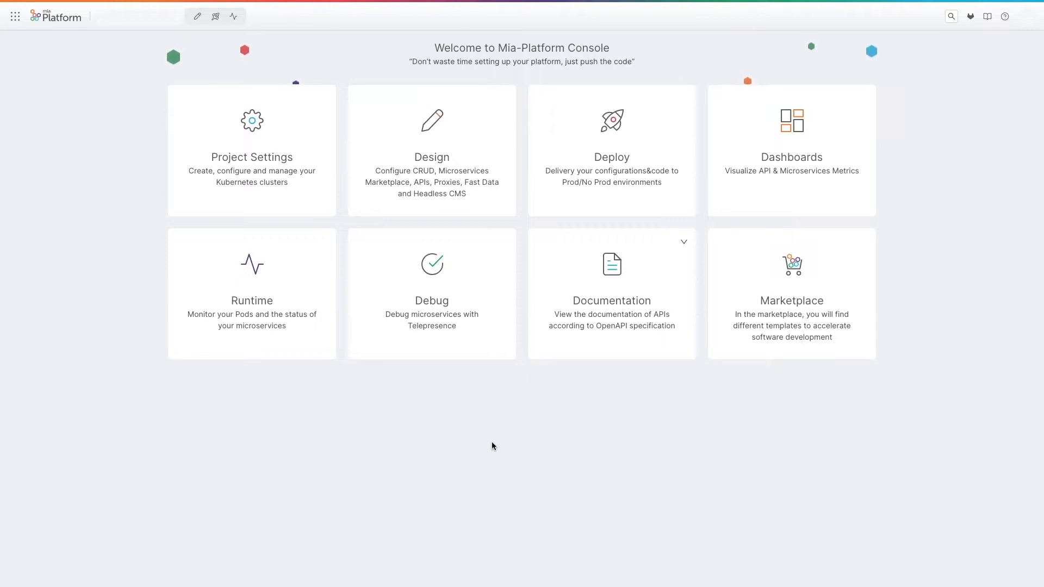
- Start creating a new application in the Design area from the marketplace's Dev Portal template
click(435, 151)
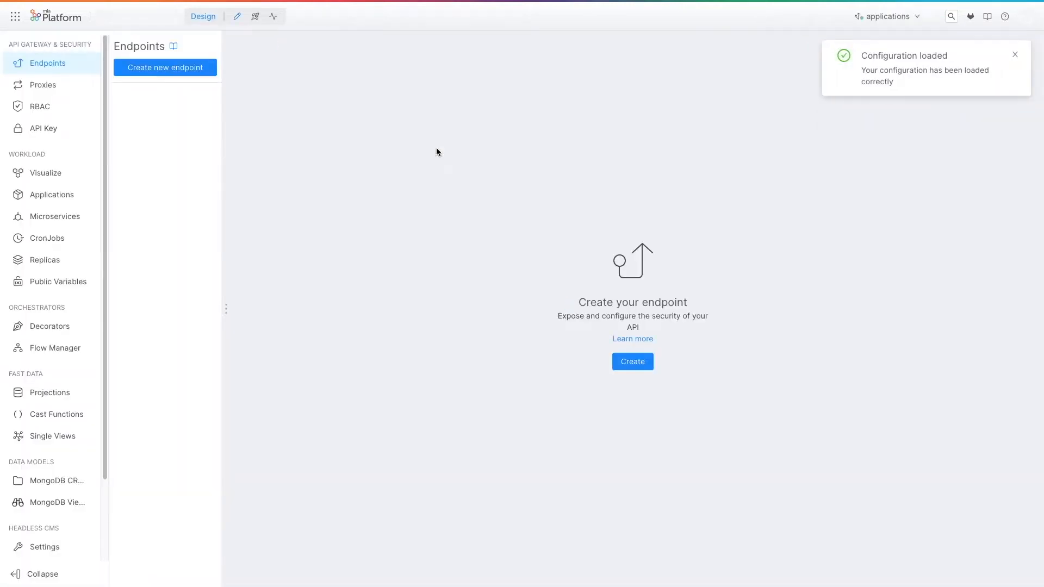
click(45, 199)
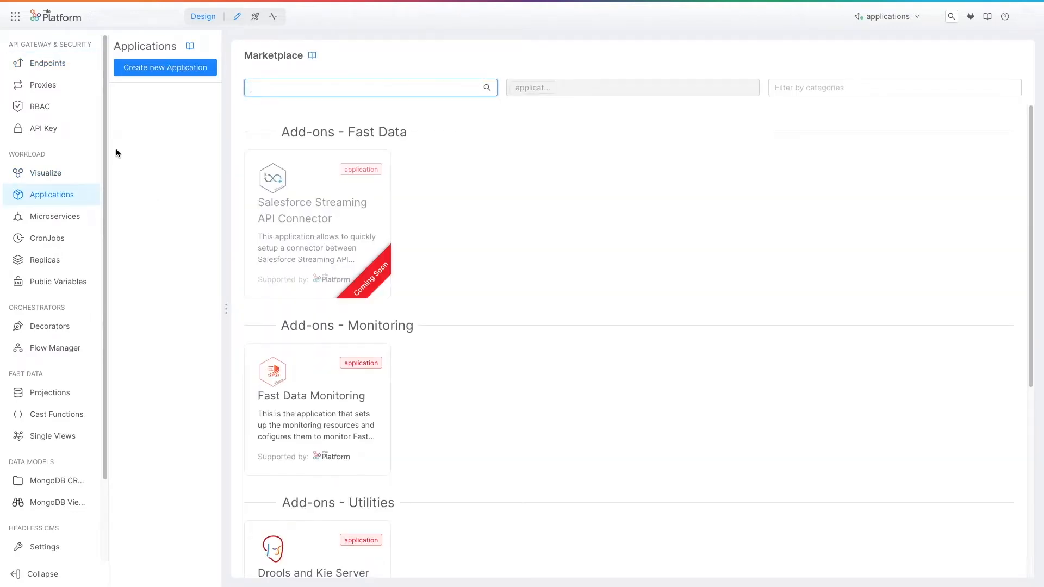
scroll(490, 263, down, 3)
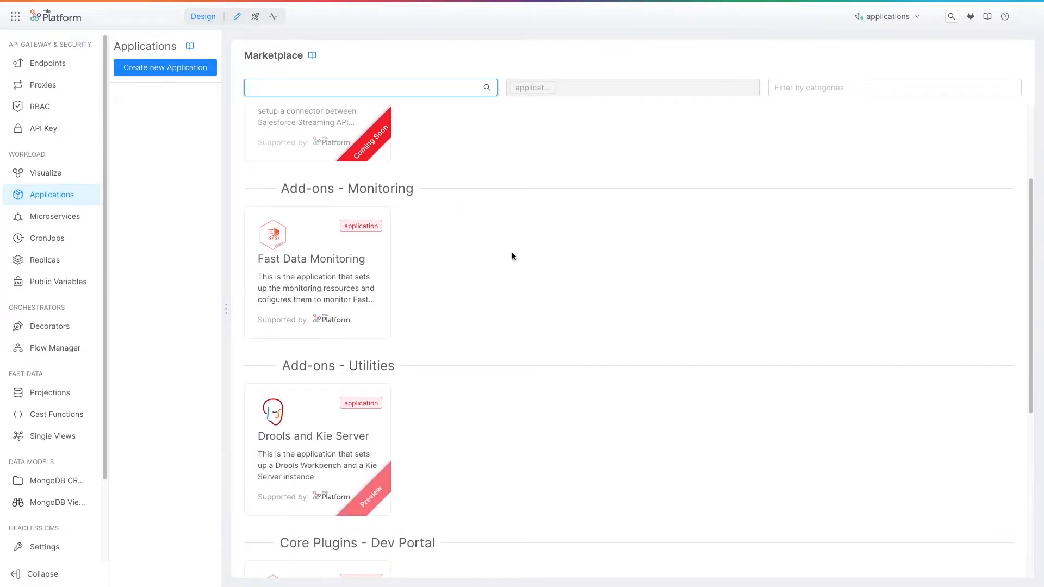
scroll(572, 294, down, 6)
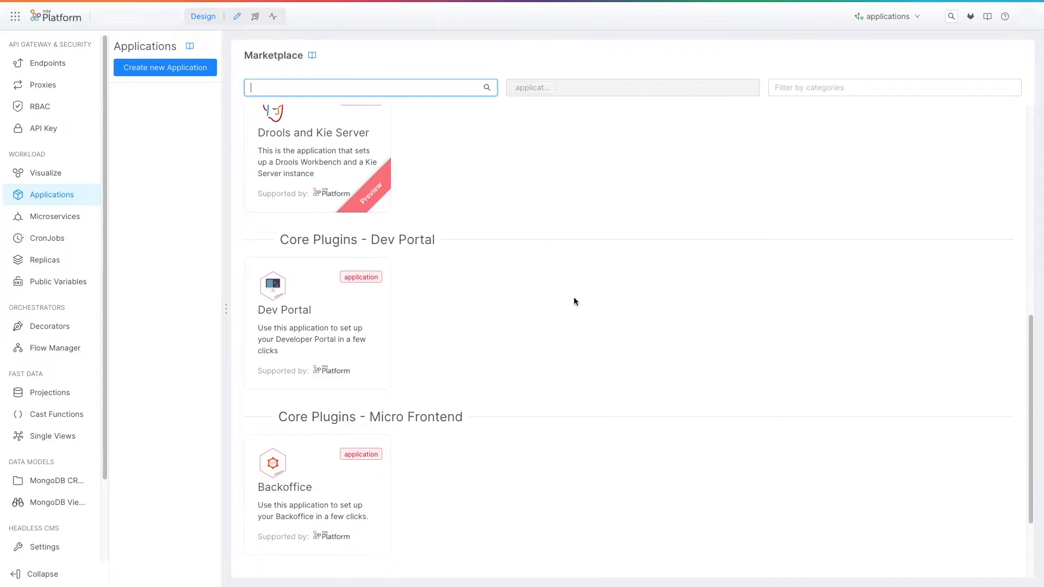
scroll(573, 297, down, 1)
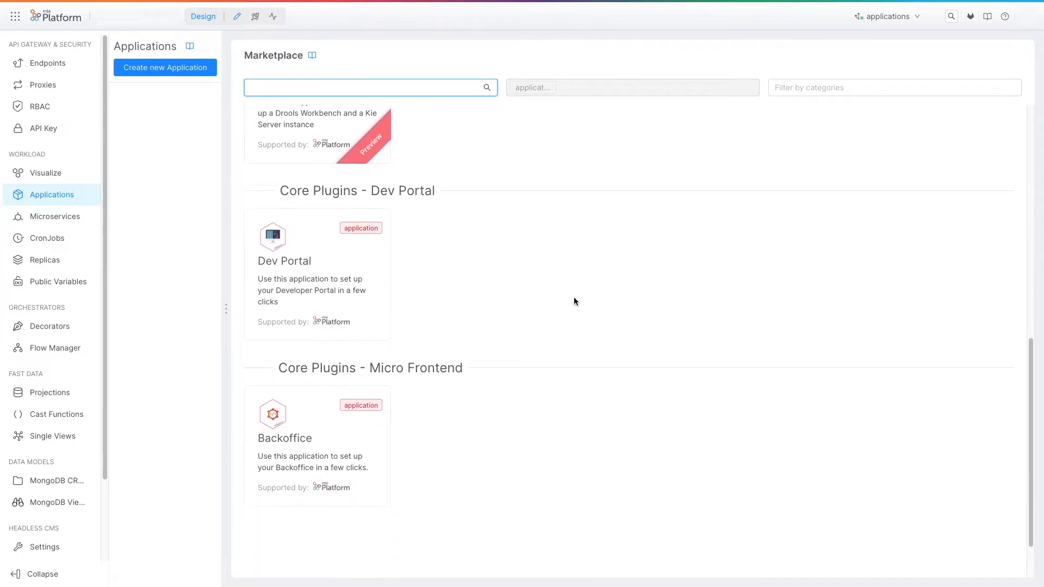
click(330, 266)
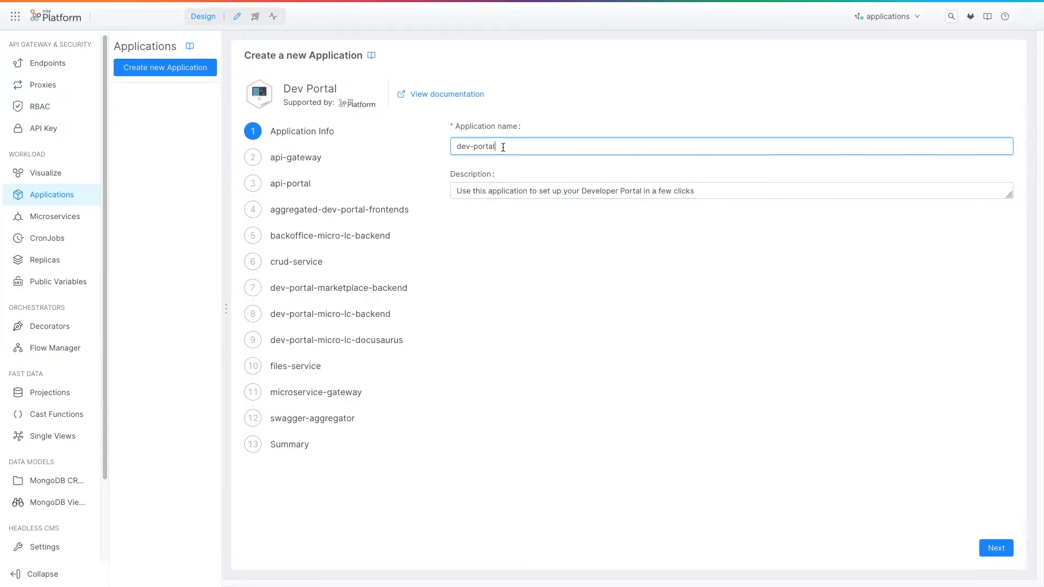
- Keep the application name dev-portal and accept the default settings for the microservices from api-gateway through crud-service
click(991, 549)
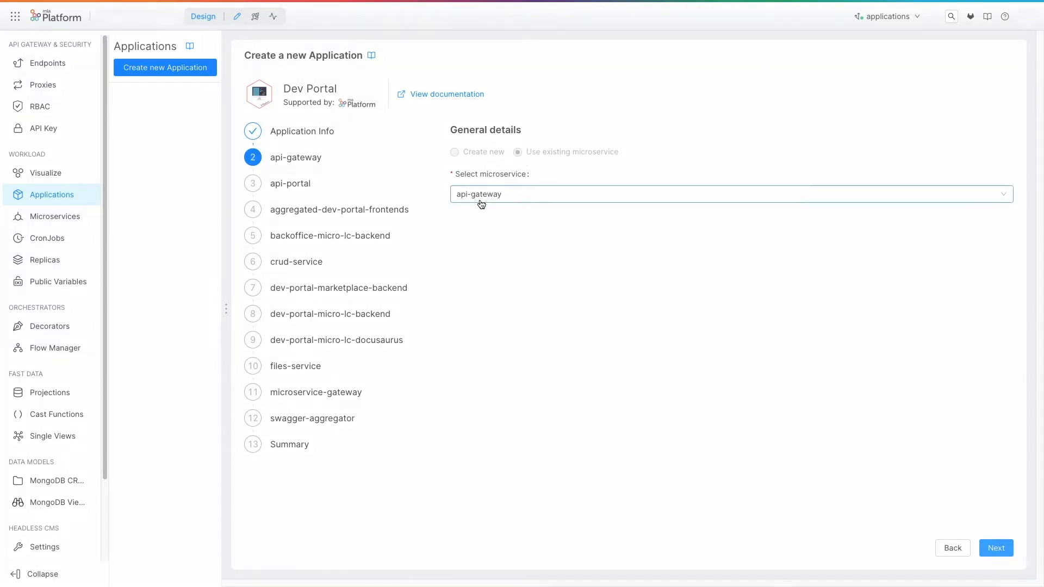
click(997, 549)
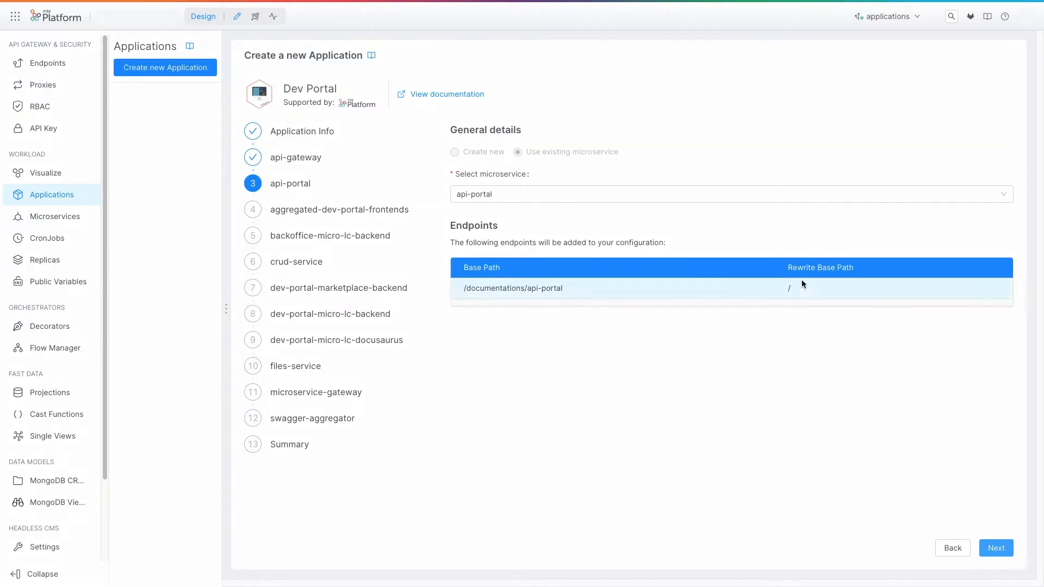
click(996, 548)
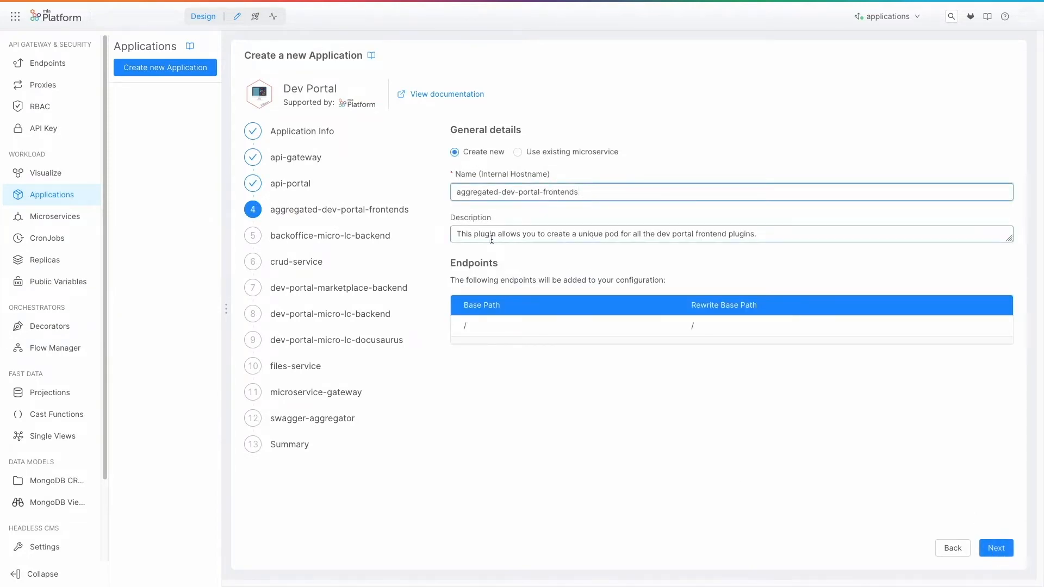
click(989, 549)
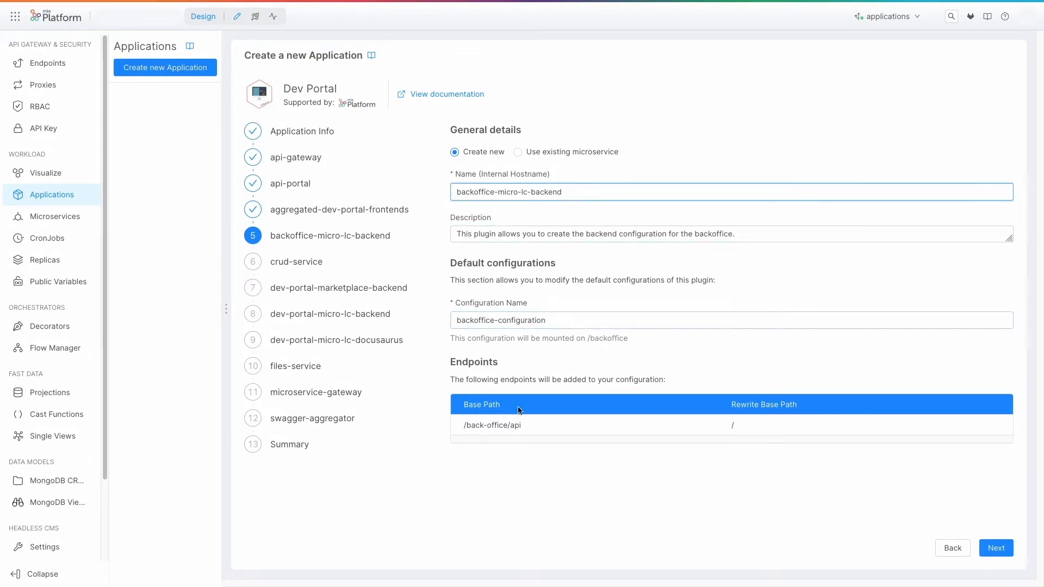
click(996, 547)
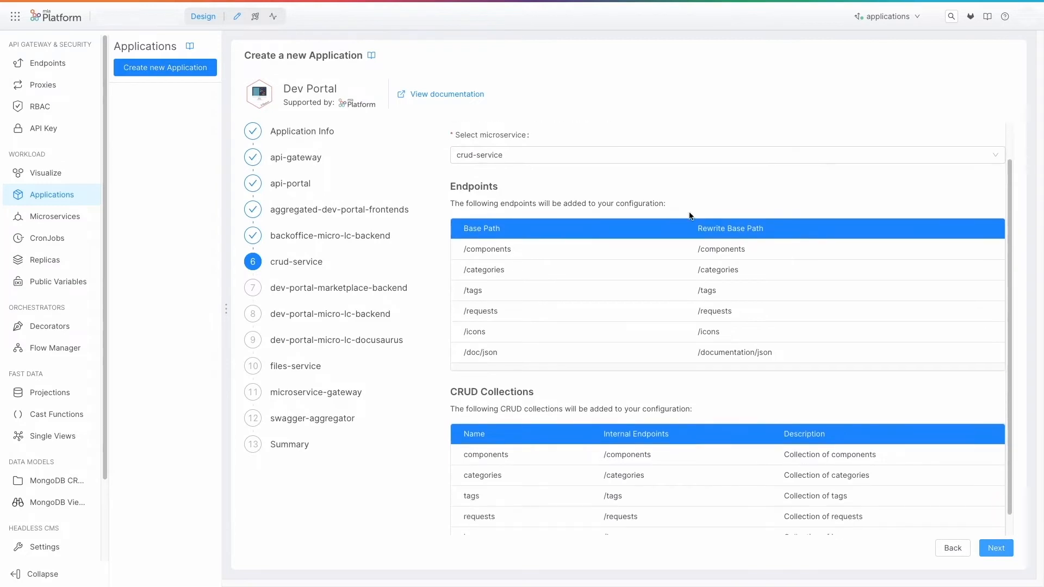
scroll(478, 202, down, 2)
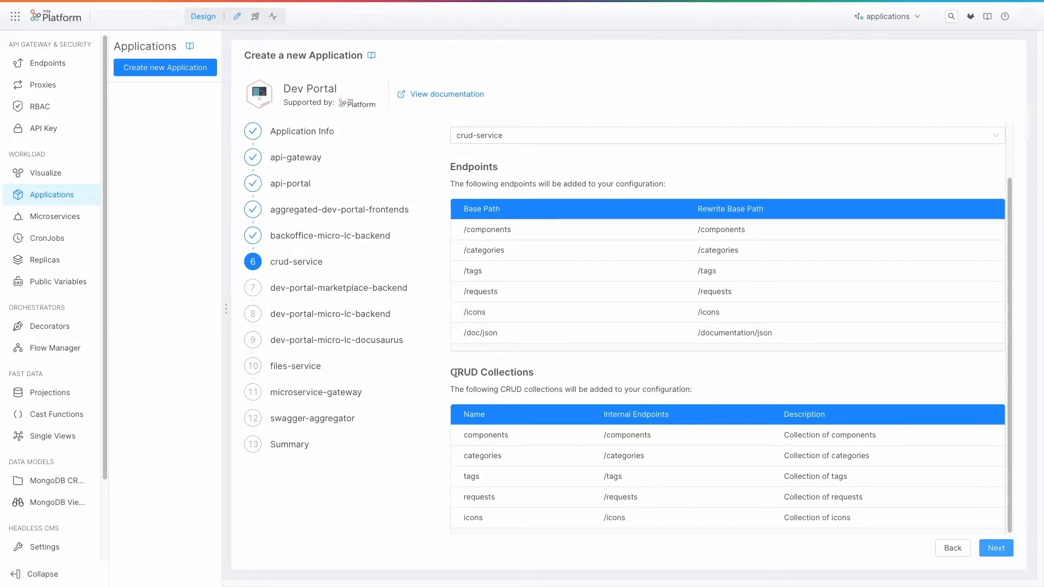
click(995, 547)
- Accept the default settings for the remaining microservices, from dev-portal-marketplace-backend through swagger-aggregator, and proceed to the summary
click(995, 548)
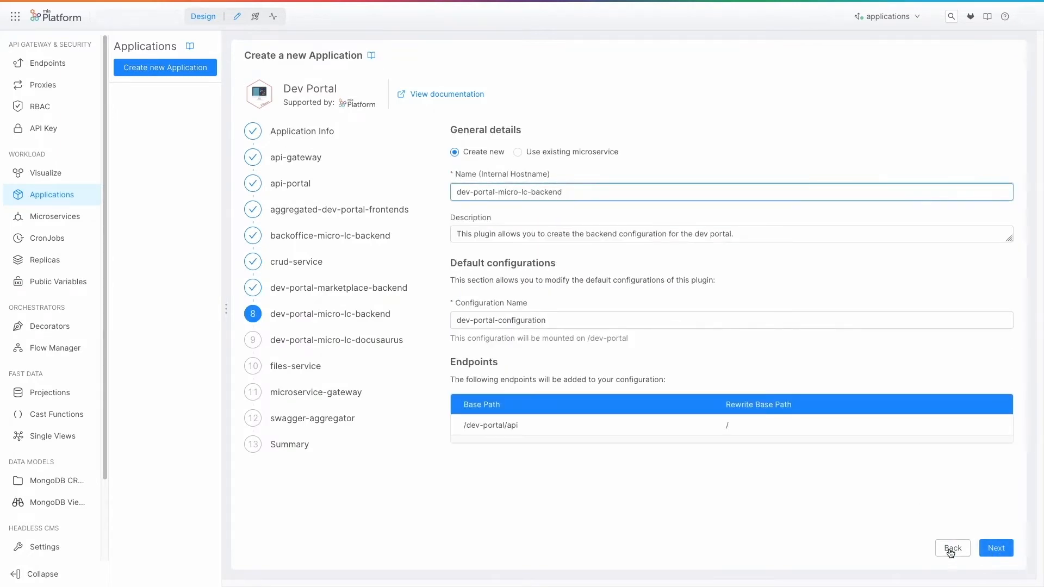
click(996, 548)
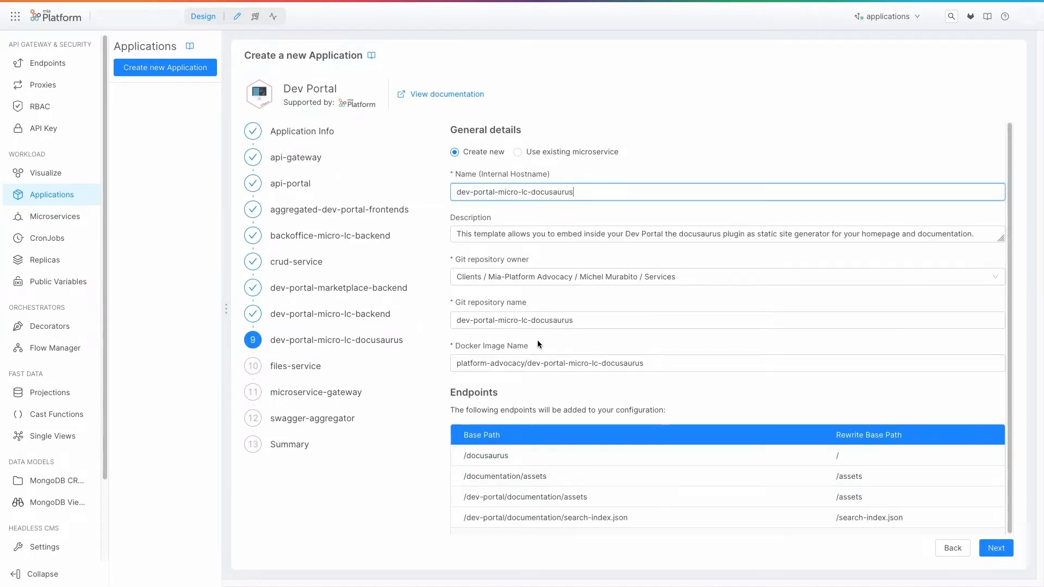
drag(534, 390, 455, 392)
click(1001, 551)
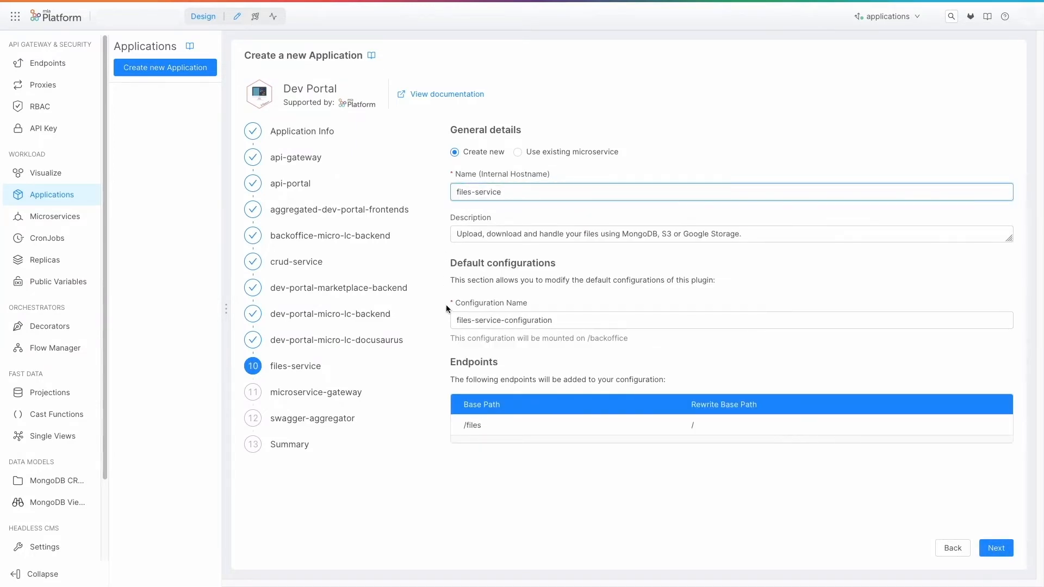
click(999, 551)
click(996, 549)
click(996, 548)
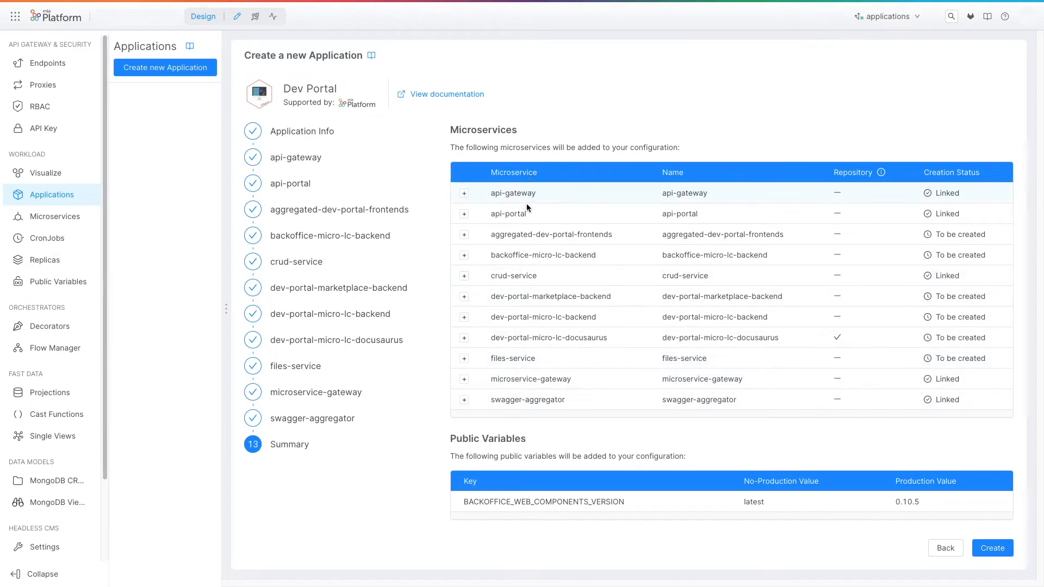
- Examine the endpoints and resources of each microservice in the summary, along with the public variables that will be added
click(464, 194)
click(463, 234)
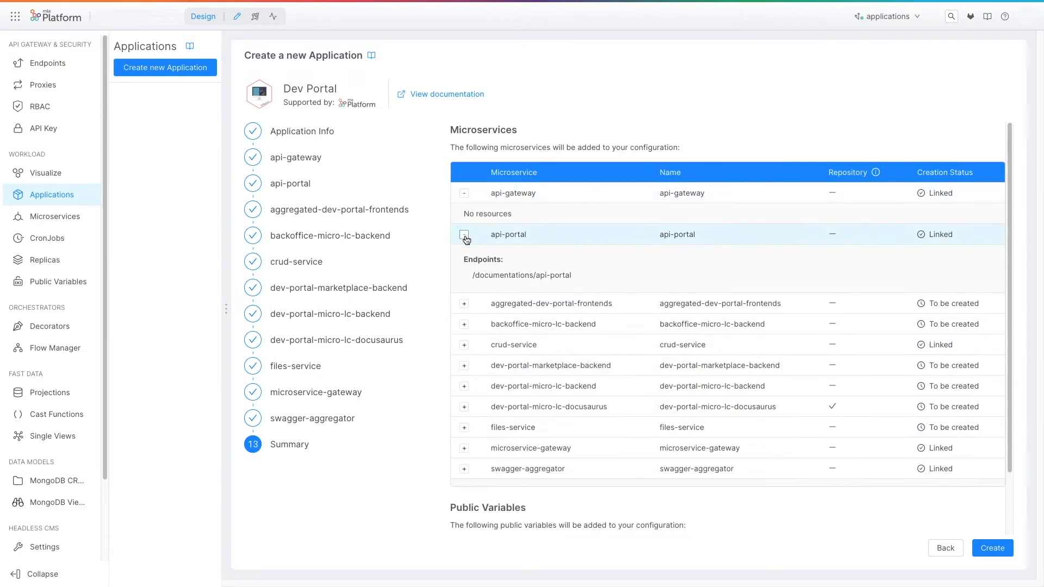
click(464, 304)
click(463, 368)
scroll(468, 413, down, 2)
click(469, 385)
scroll(469, 385, down, 3)
click(464, 412)
scroll(465, 381, down, 3)
click(464, 348)
click(467, 338)
click(468, 353)
click(473, 387)
click(473, 402)
scroll(592, 390, down, 3)
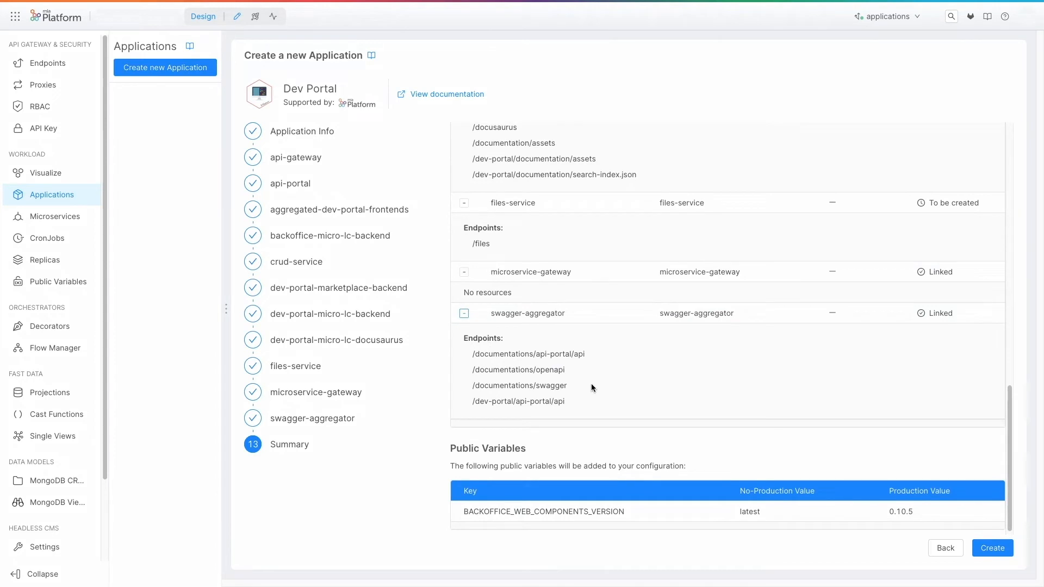
drag(450, 450, 526, 452)
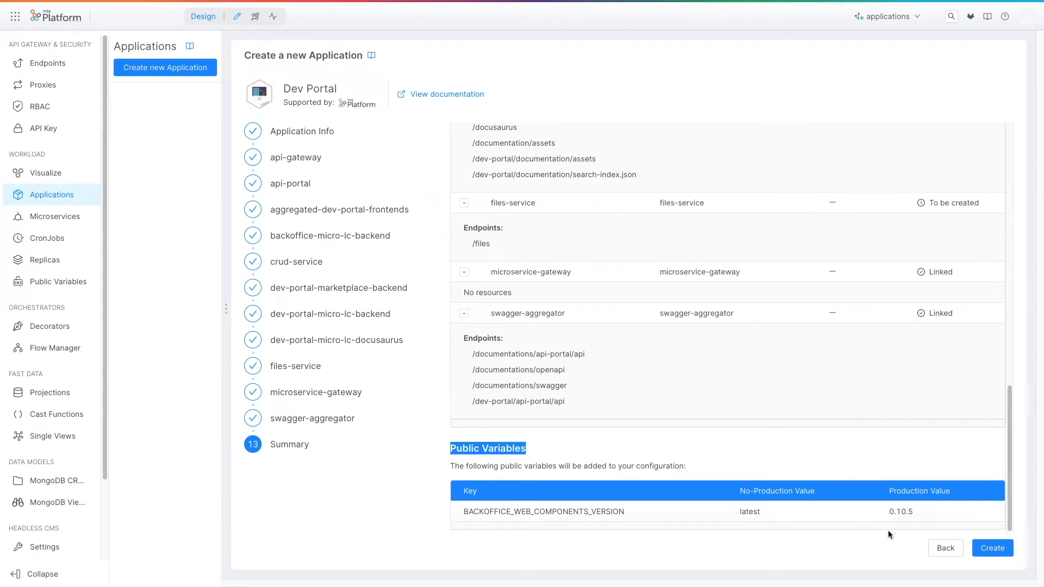
- Create the dev-portal application and save the configuration on the applications branch with the message "add developer portal"
click(984, 553)
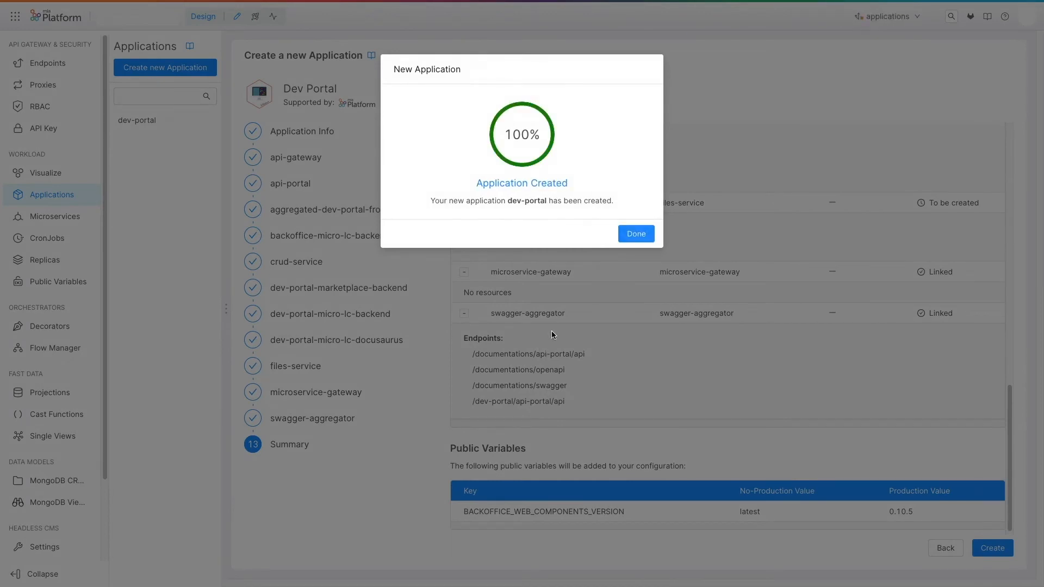
click(636, 234)
click(886, 23)
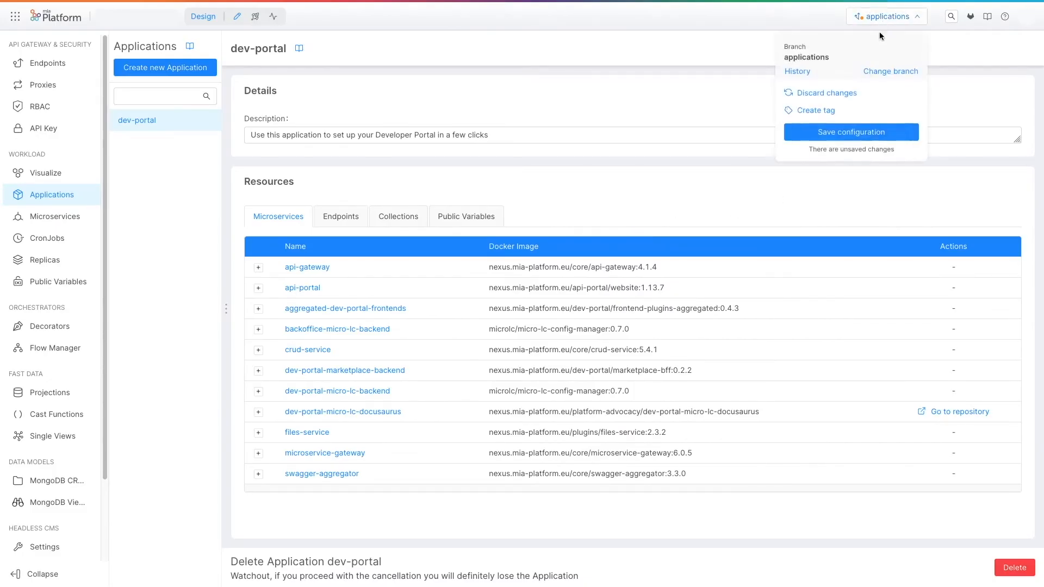
click(852, 132)
text(add developer porta)
click(621, 384)
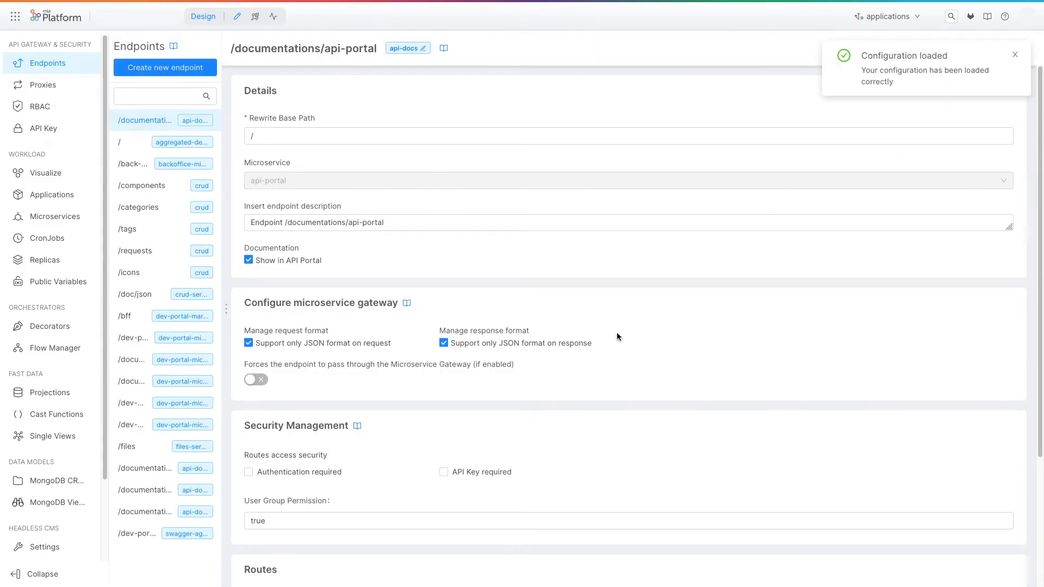
- Release the applications branch to the Development environment with Smart Deploy
click(255, 16)
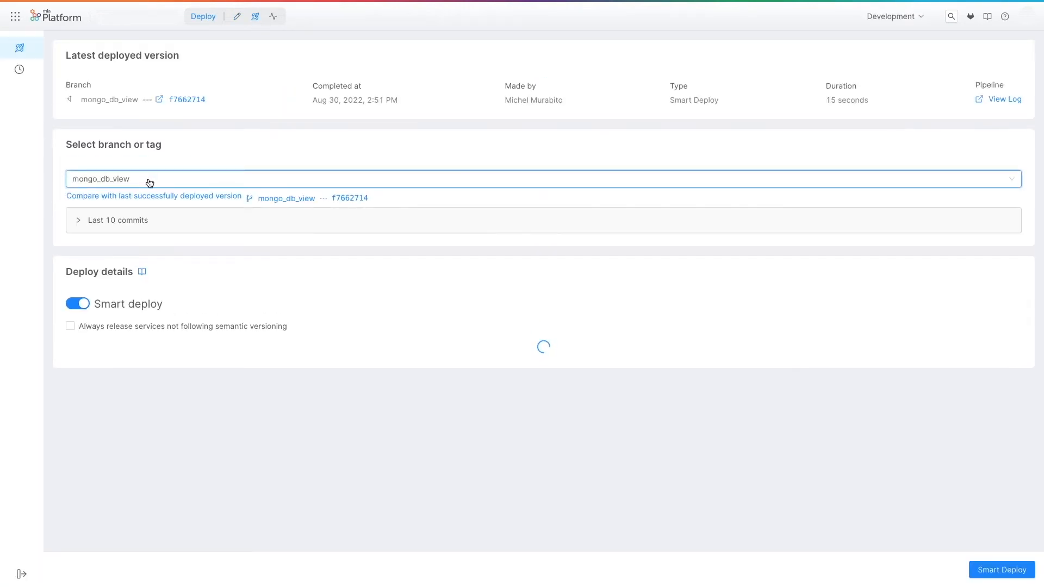
click(139, 180)
click(118, 220)
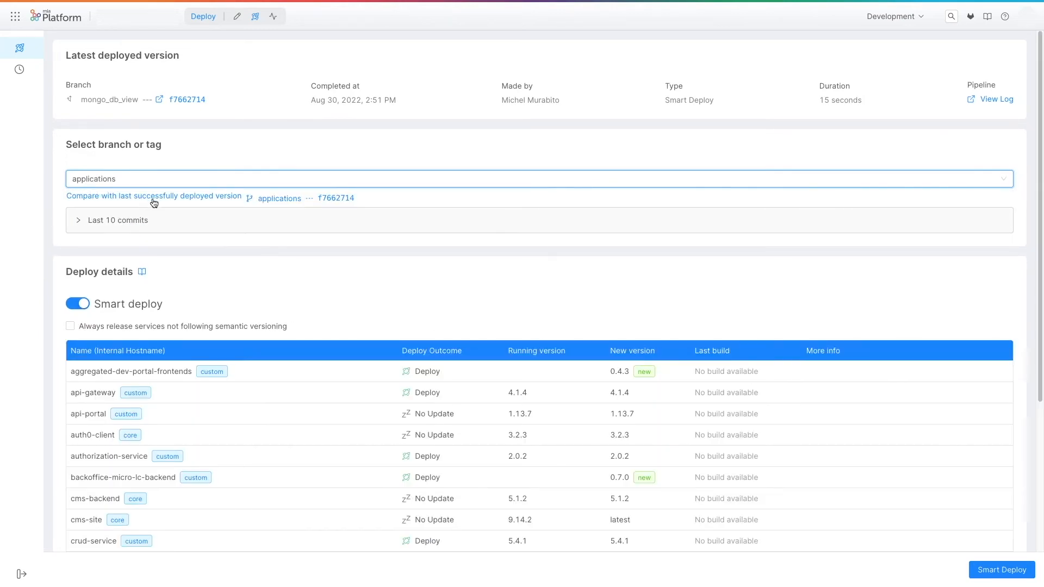
scroll(746, 295, down, 3)
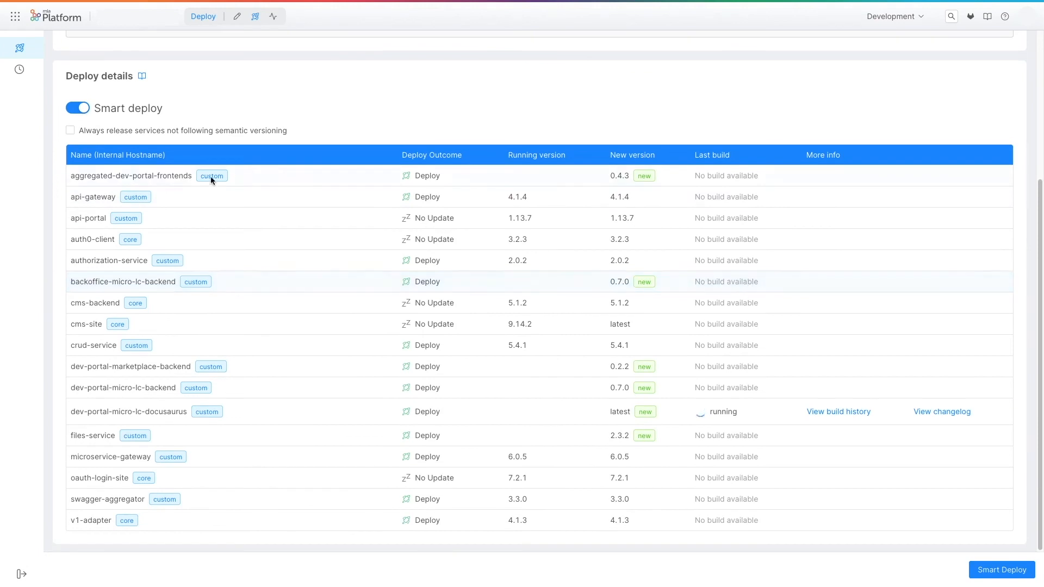
scroll(202, 272, down, 1)
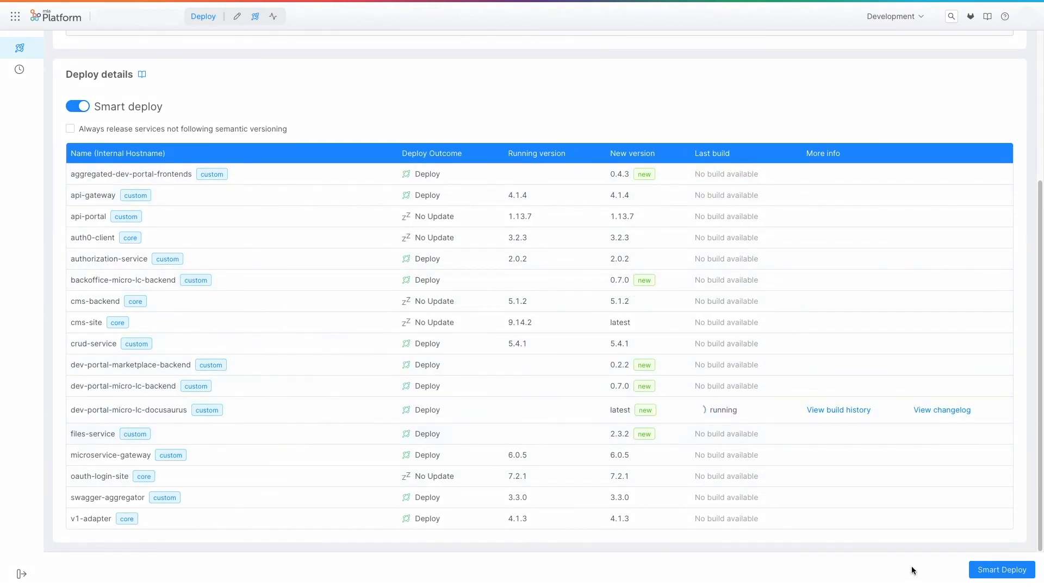
click(1002, 572)
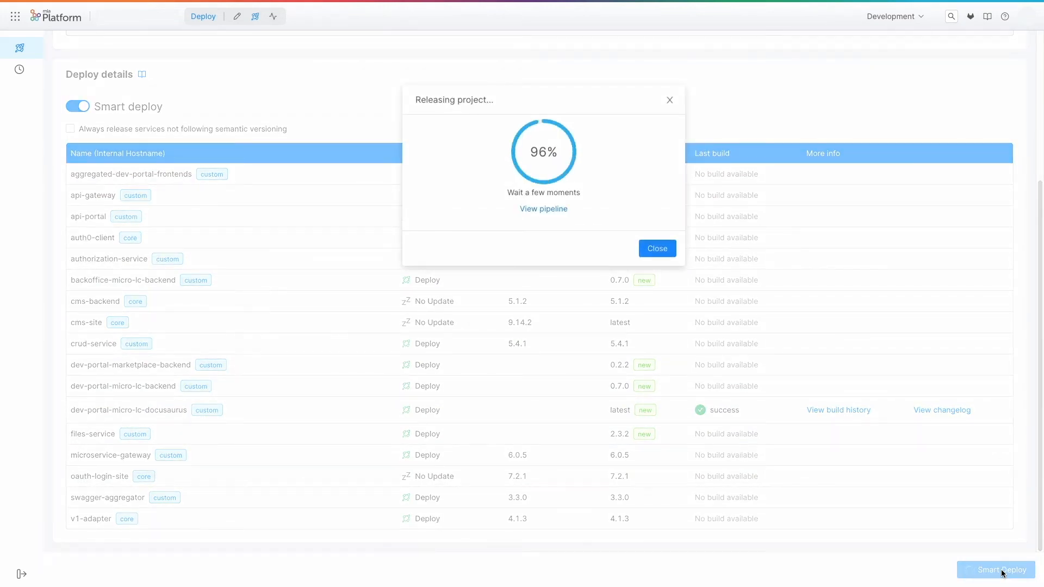
- Review the project's microservices, MongoDB CRUD collections and endpoints in the Design area
click(237, 16)
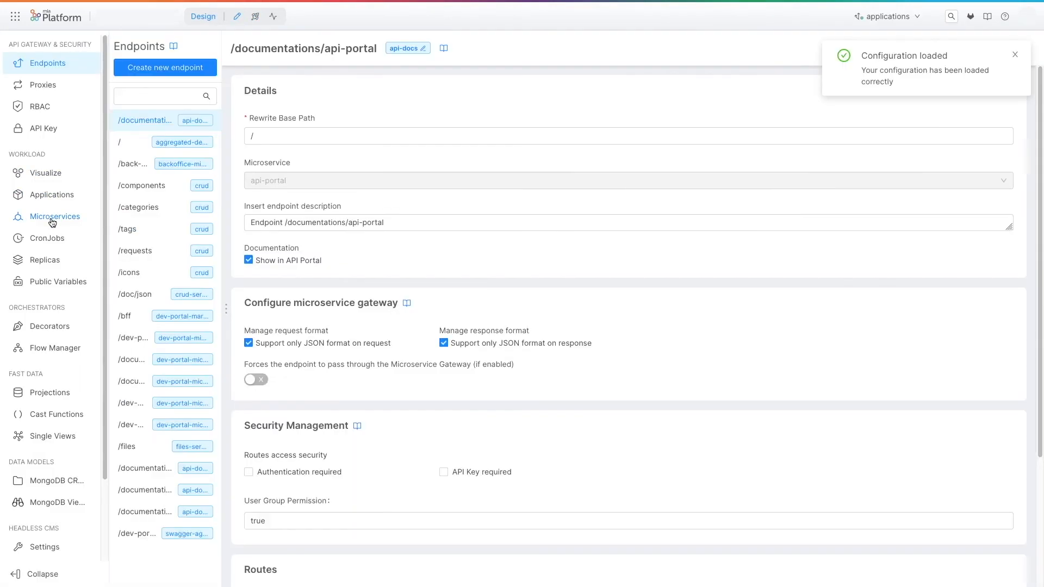
click(52, 217)
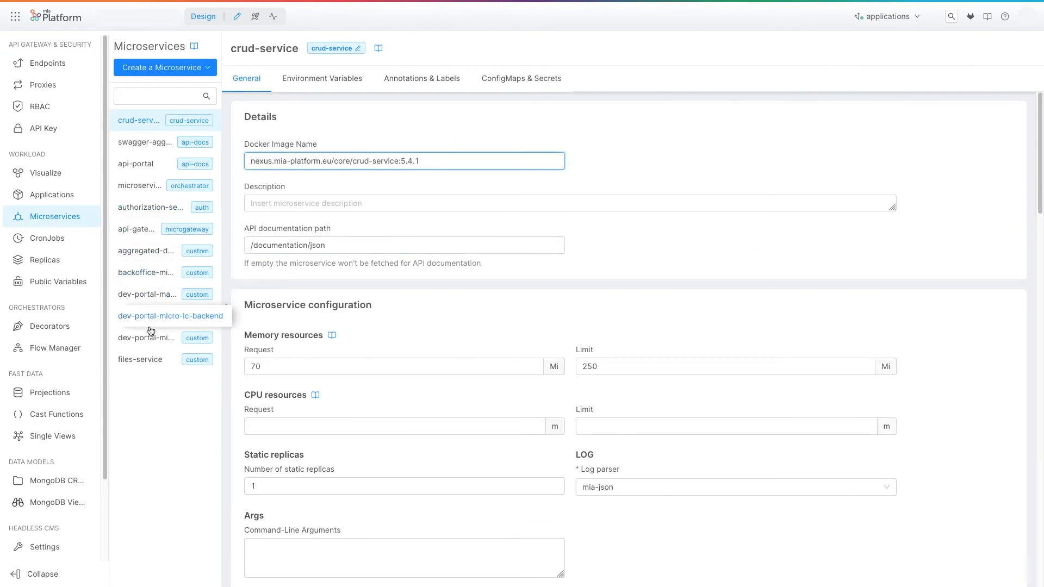
click(57, 480)
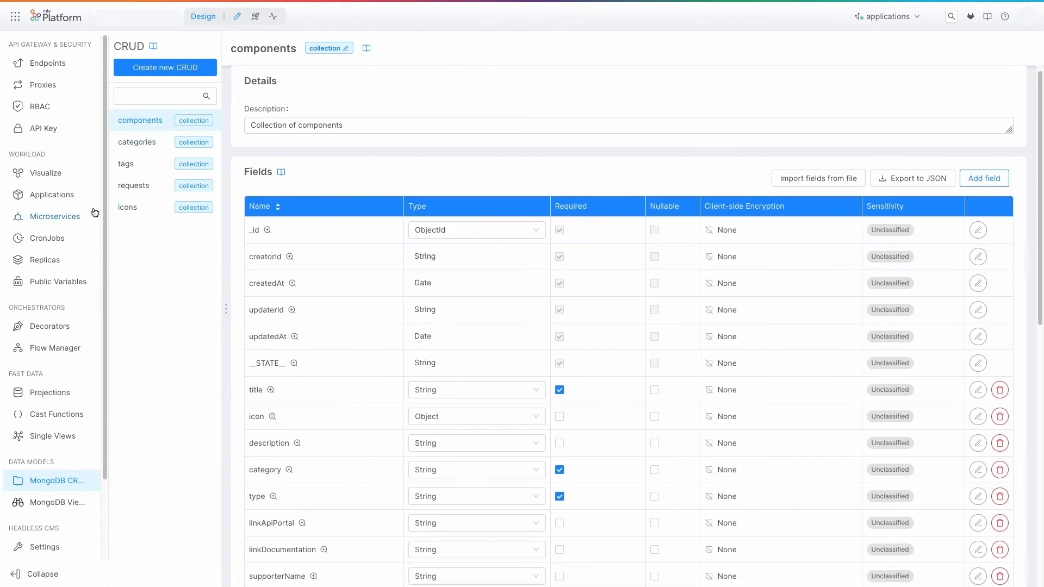
click(48, 65)
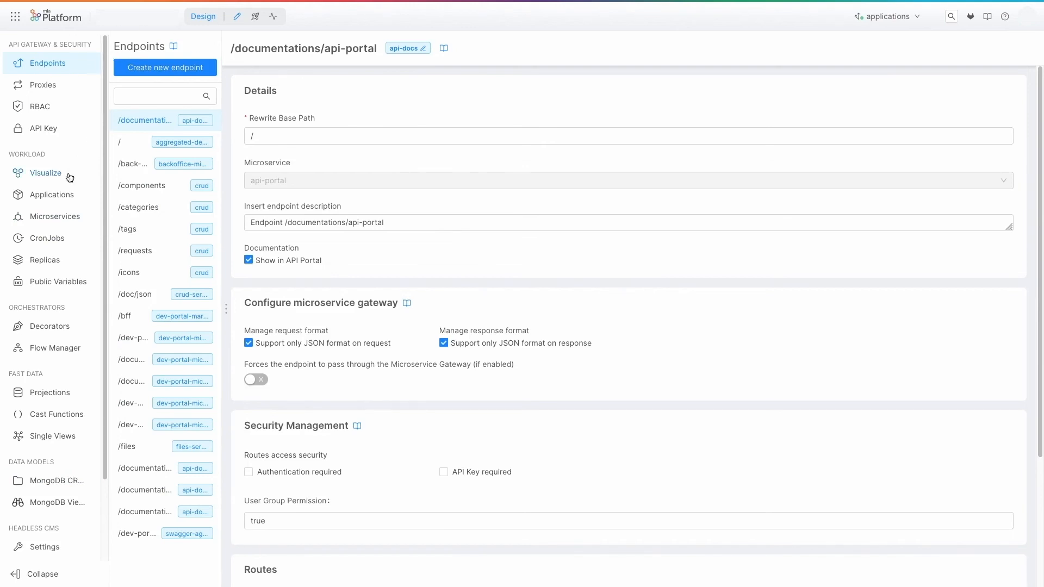
- Examine the dev-portal application's resources: its microservices, endpoints, collections and public variables
click(54, 196)
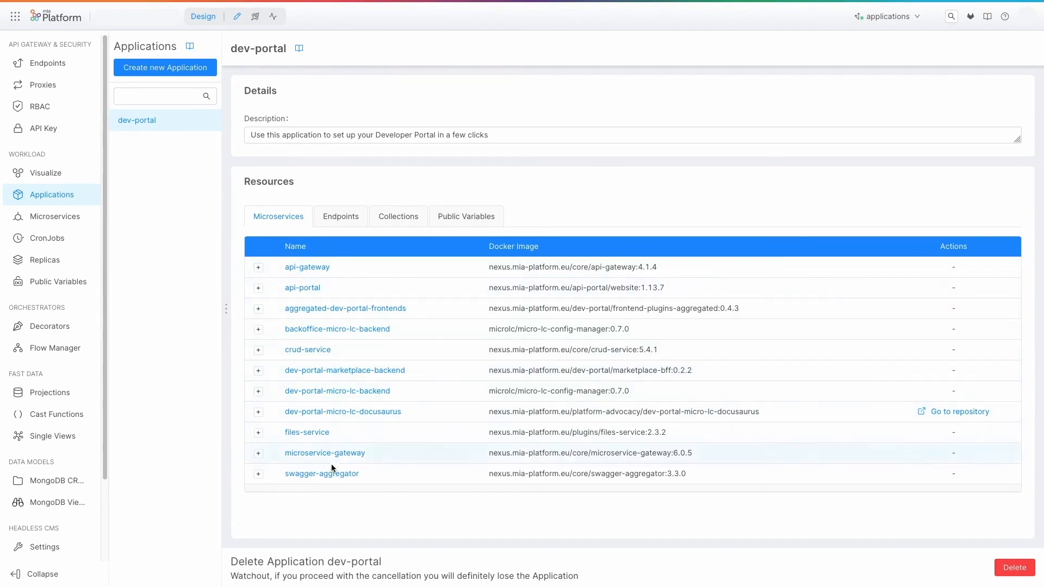
click(344, 221)
scroll(363, 314, down, 3)
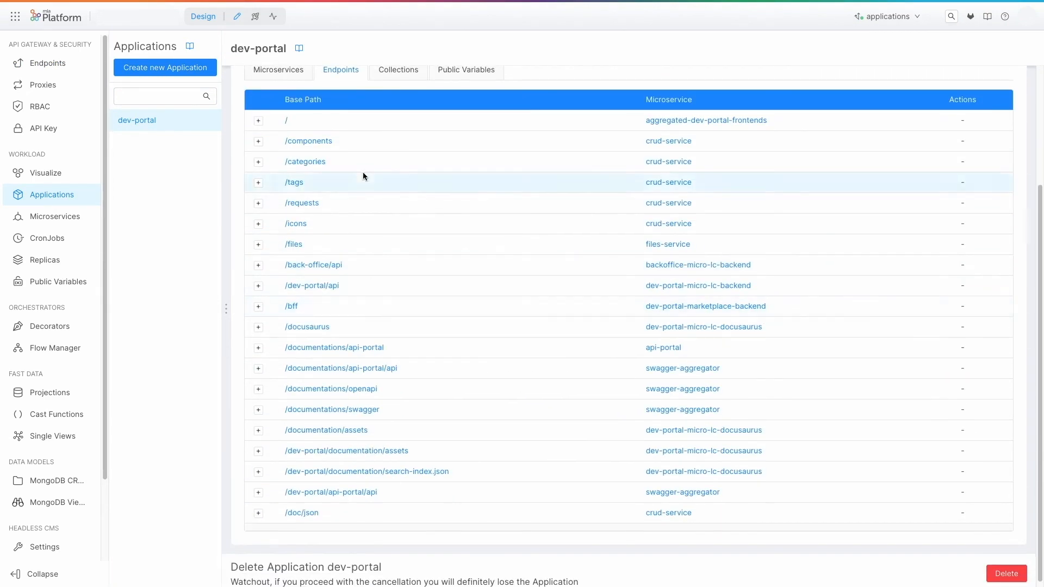
scroll(399, 326, up, 1)
click(398, 119)
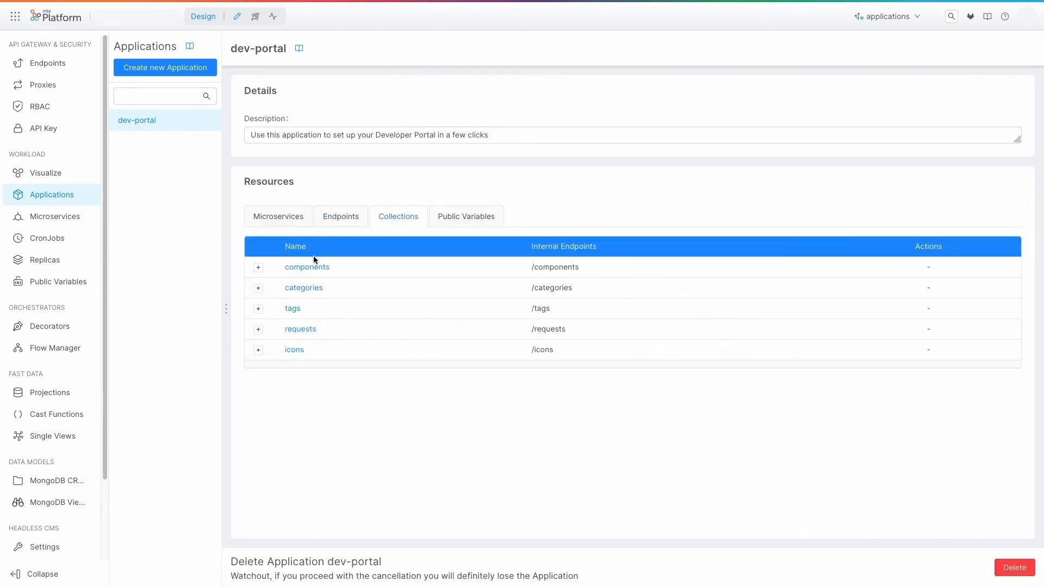
click(448, 222)
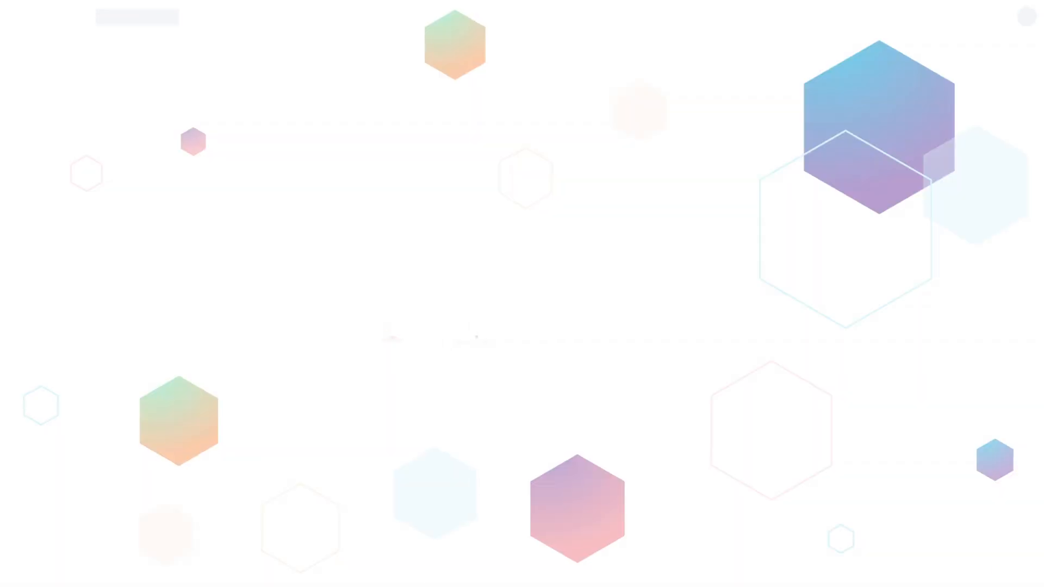